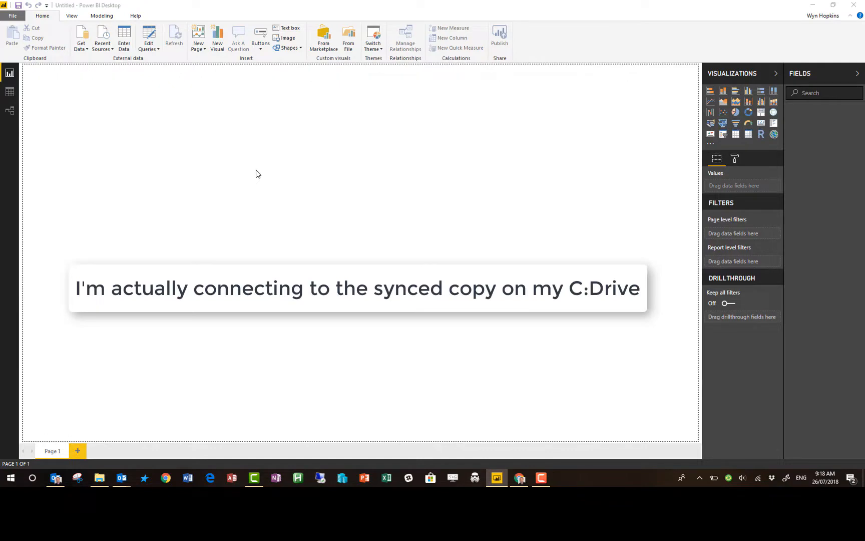
# Step: Select the DataSet table of Reconnenct Data Demo.xlsx and open it for editing in the Power Query Editor
pyautogui.click(262, 152)
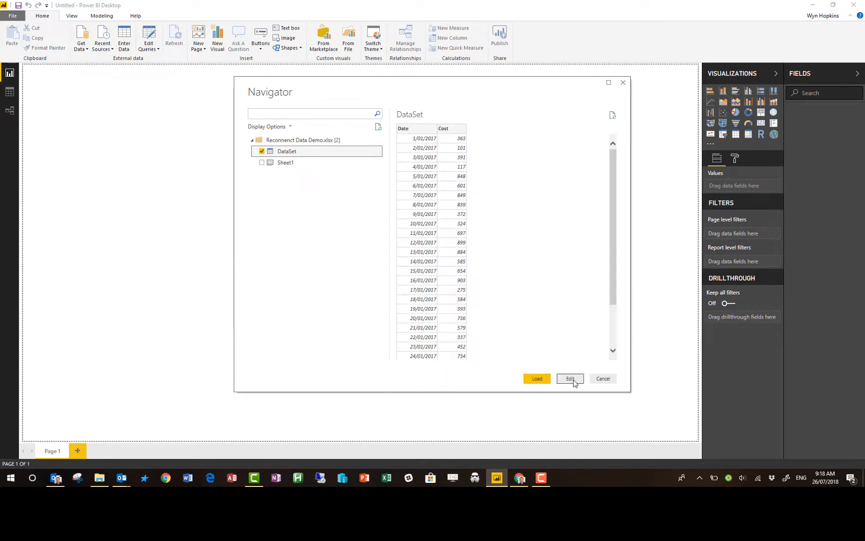
pyautogui.click(568, 379)
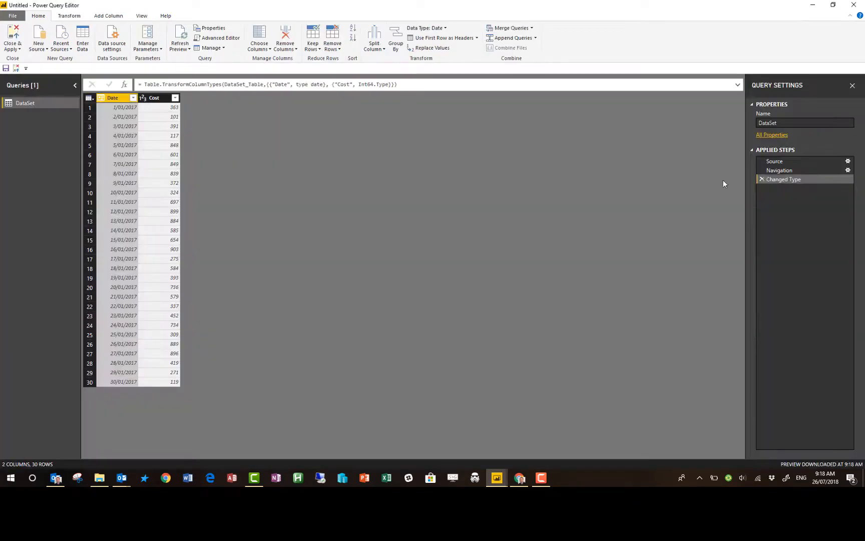
# Step: Examine the local file path used by the DataSet query's Source step, then return to the Changed Type step
pyautogui.click(848, 162)
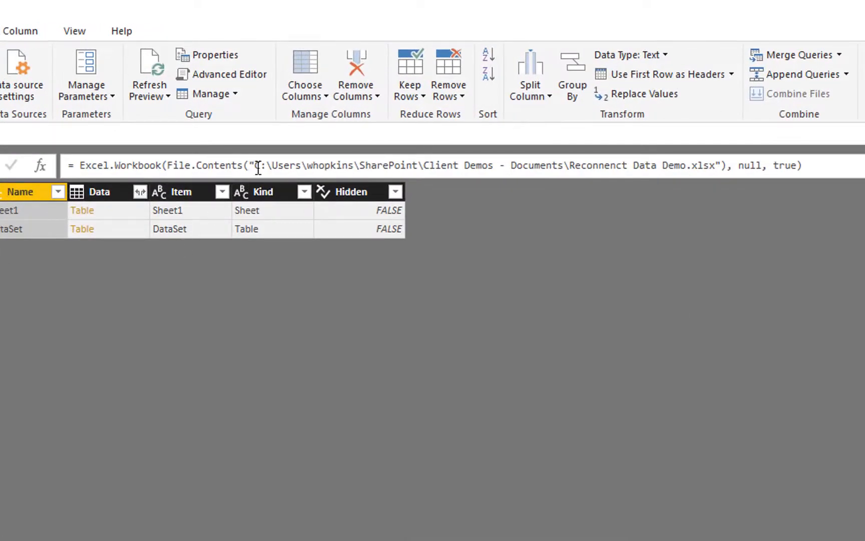
pyautogui.moveTo(254, 168); pyautogui.dragTo(383, 168)
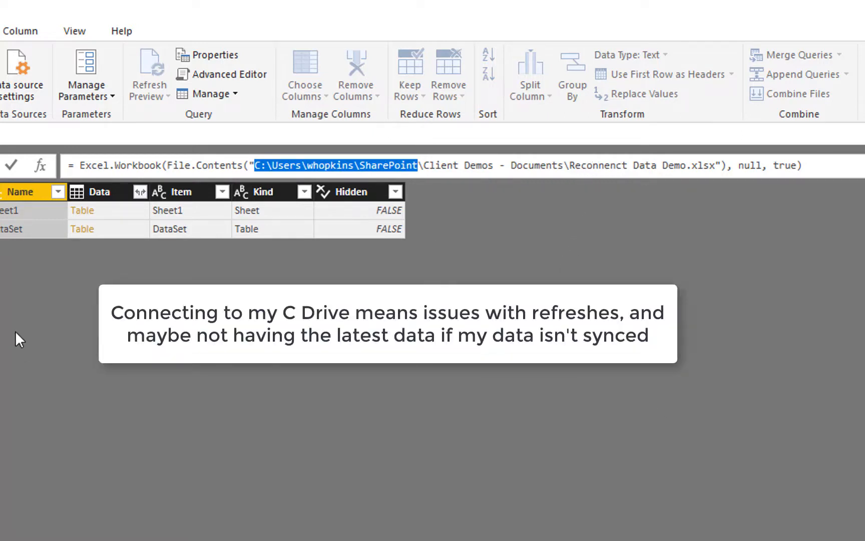
pyautogui.click(863, 305)
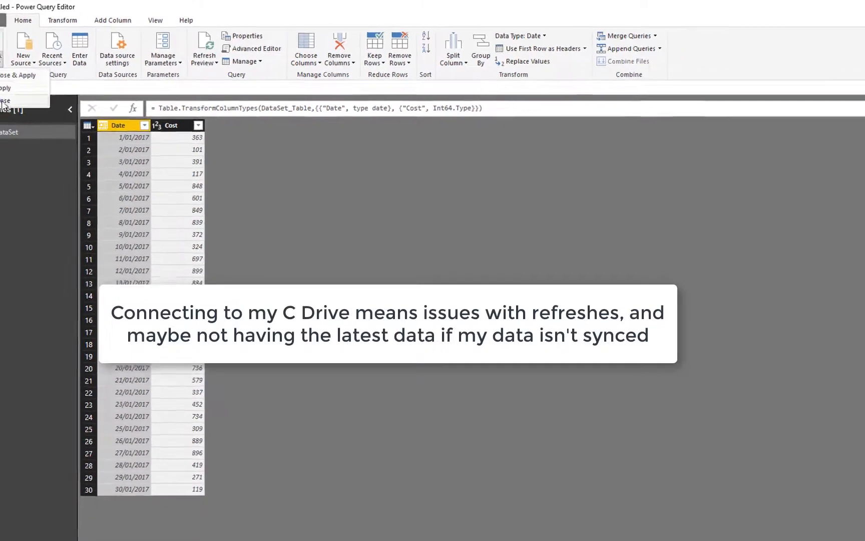
# Step: Load the query into the report and start a chart on Page 1 from the Date and Cost fields
pyautogui.click(36, 72)
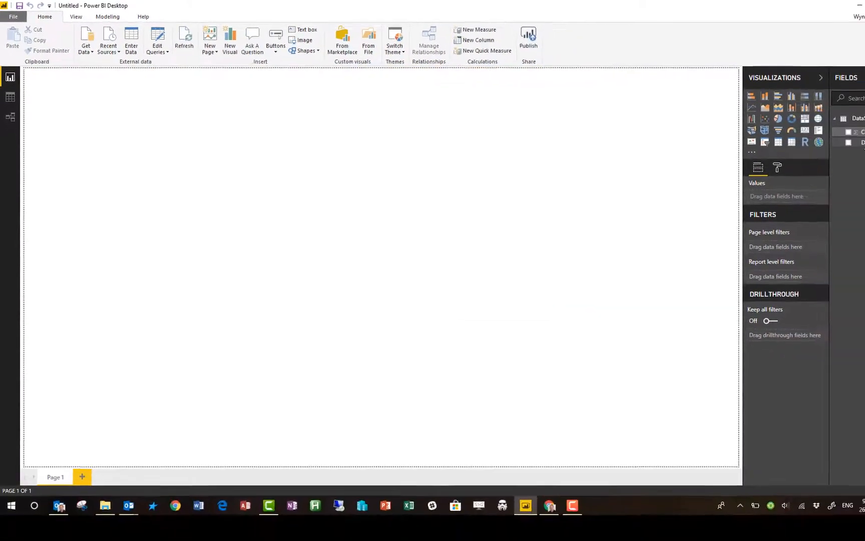
pyautogui.moveTo(819, 135); pyautogui.dragTo(247, 179)
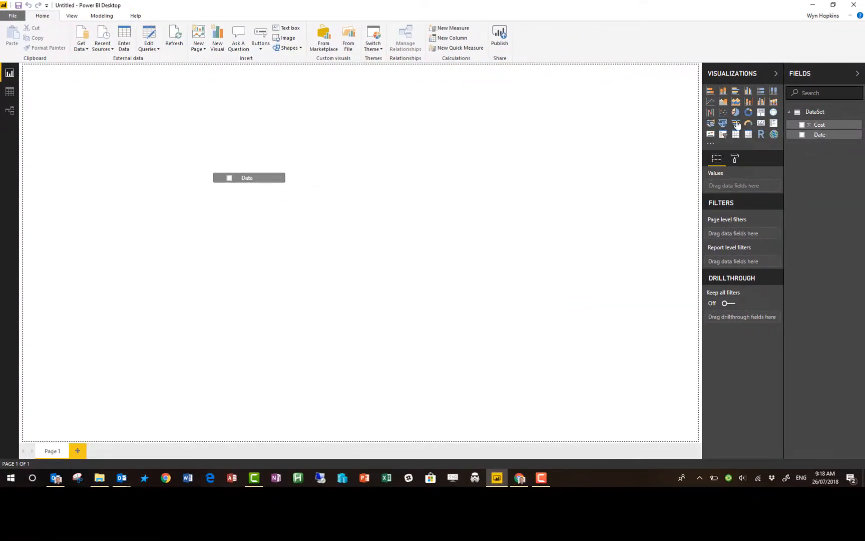
pyautogui.click(803, 126)
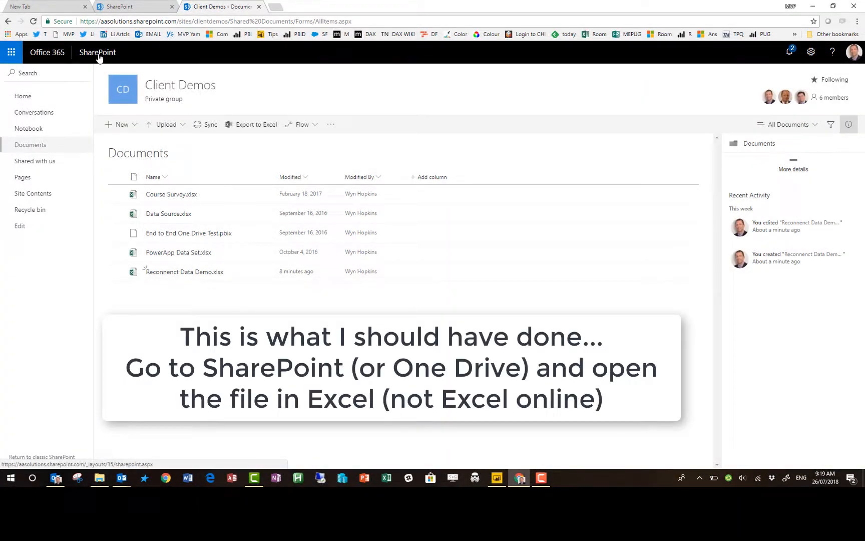
# Step: Open Reconnenct Data Demo.xlsx from the Client Demos SharePoint document library in desktop Excel, not Excel Online
pyautogui.moveTo(157, 89)
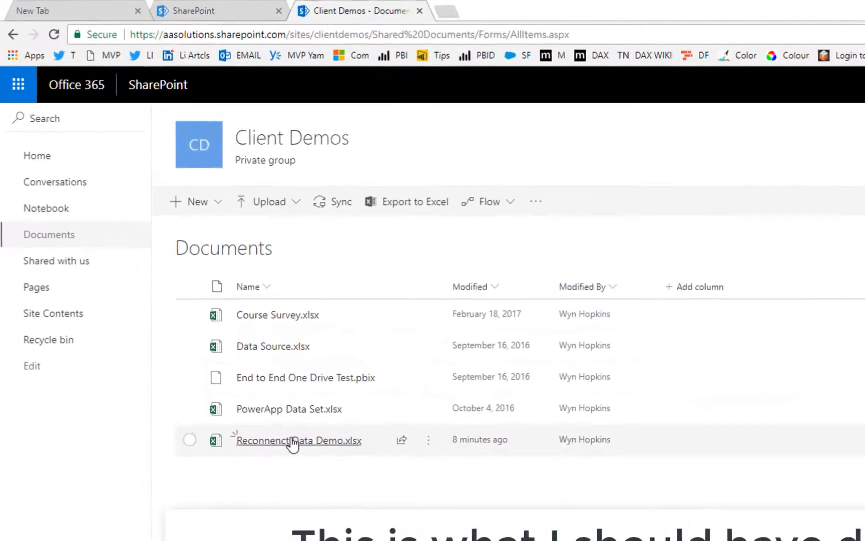
pyautogui.moveTo(181, 273)
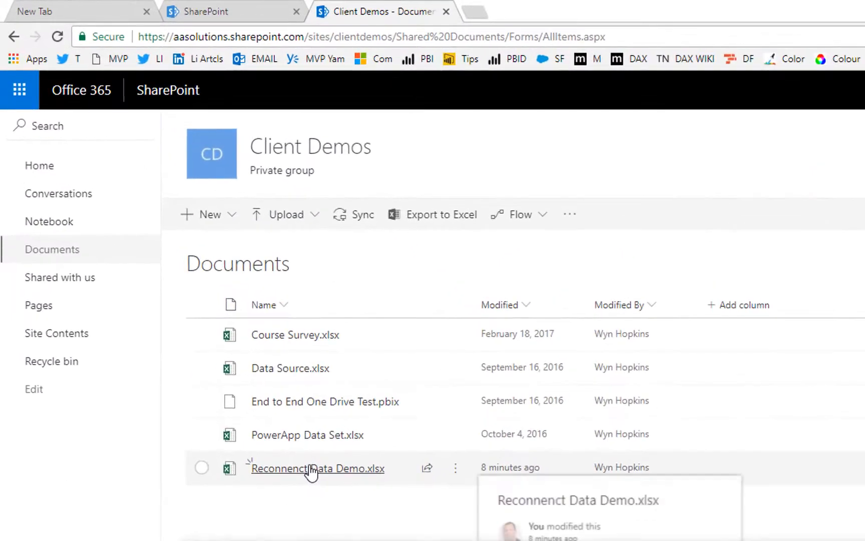
pyautogui.click(457, 474)
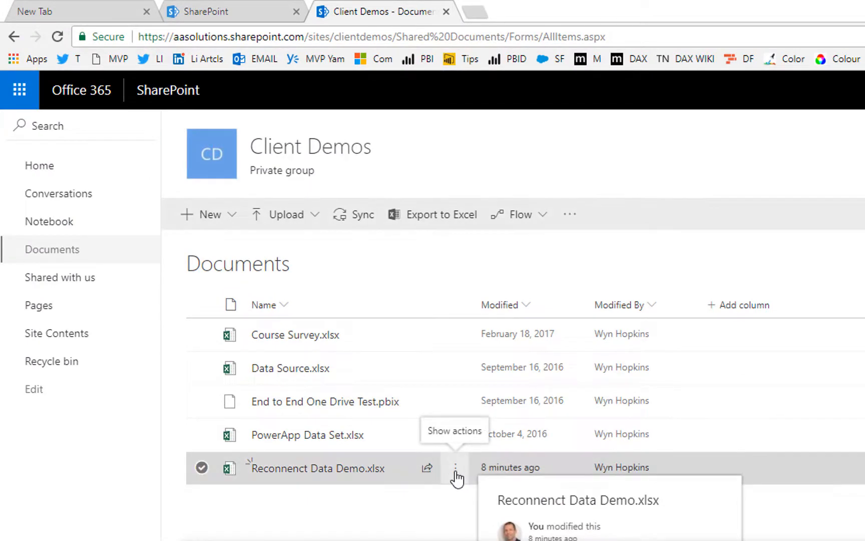
pyautogui.moveTo(599, 397)
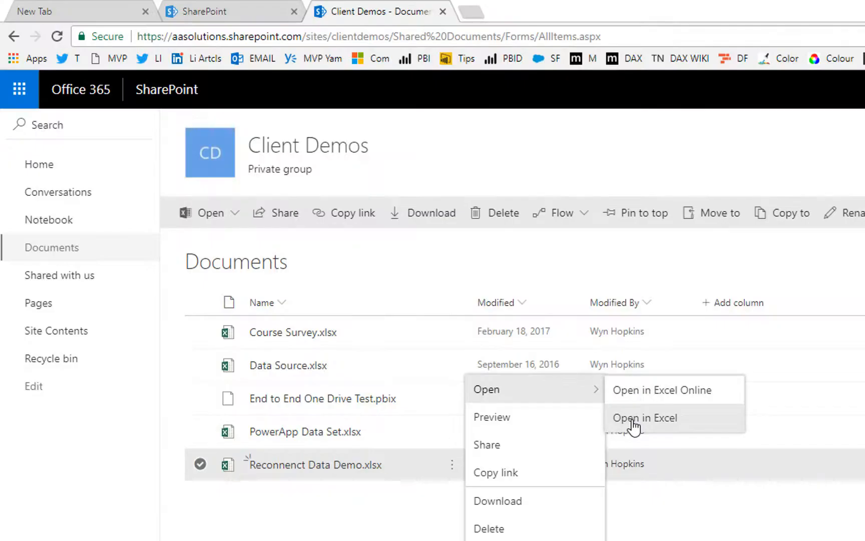
pyautogui.click(633, 426)
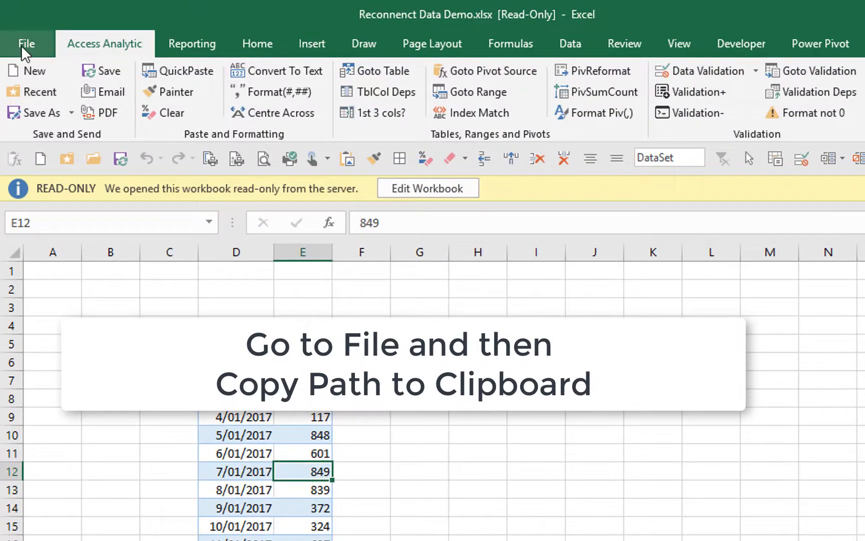
# Step: Copy the workbook's SharePoint path to the clipboard from its file information and return to the worksheet
pyautogui.click(25, 41)
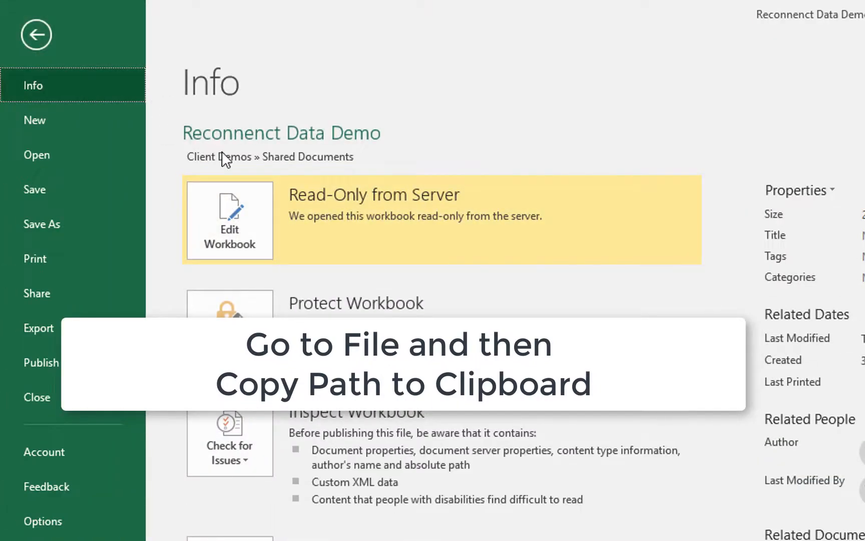
pyautogui.click(230, 157)
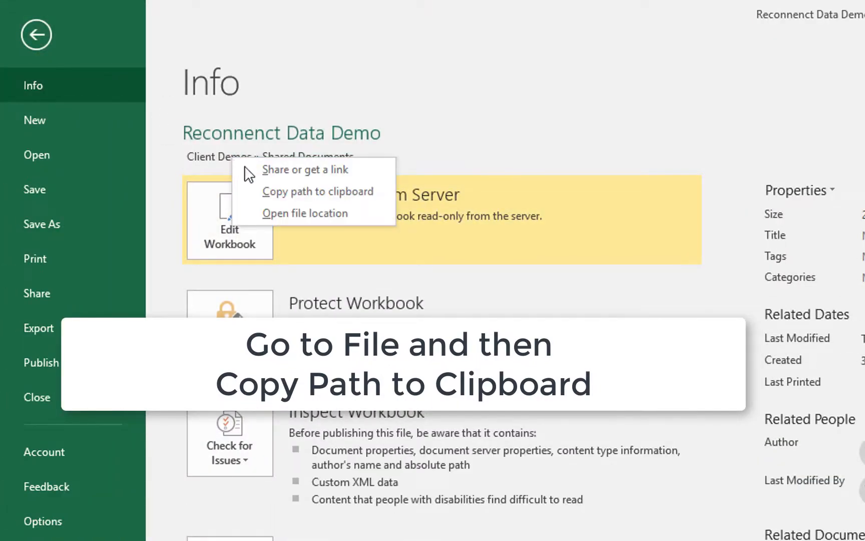
pyautogui.click(296, 196)
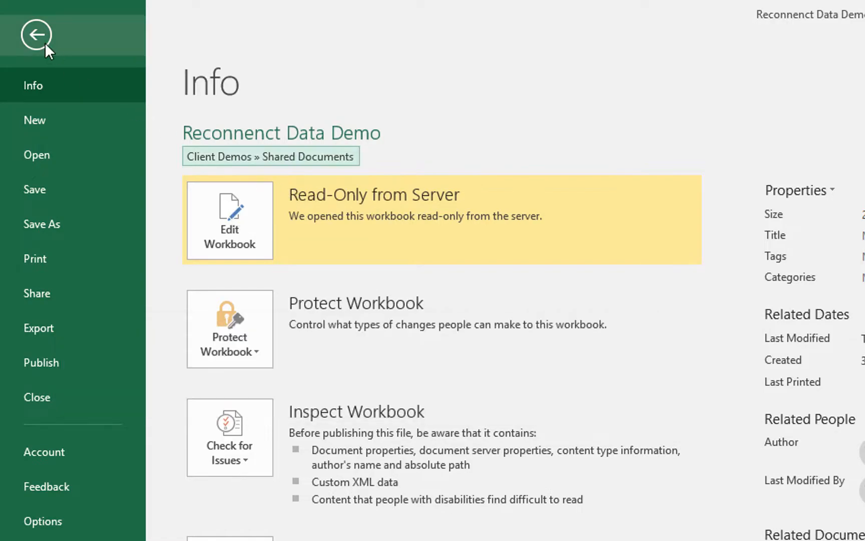
pyautogui.click(40, 37)
# Step: Paste the copied SharePoint path into cell I5
pyautogui.click(518, 343)
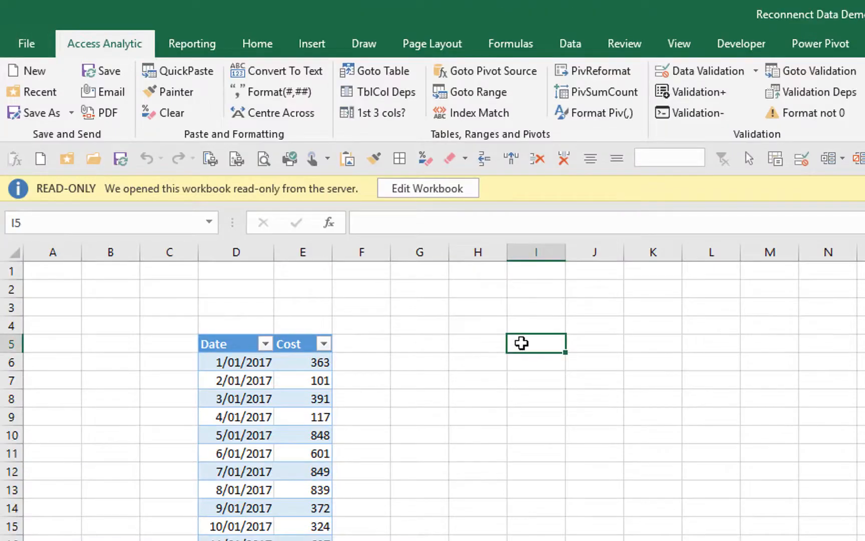
pyautogui.rightClick(518, 343)
pyautogui.click(560, 408)
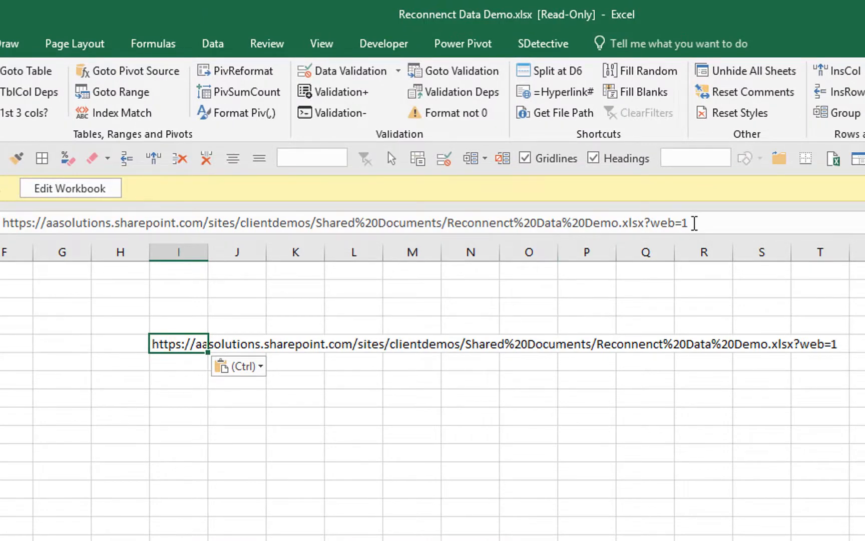
# Step: Delete ?web=1 from the end of the path in cell I5 so it ends with .xlsx
pyautogui.click(694, 224)
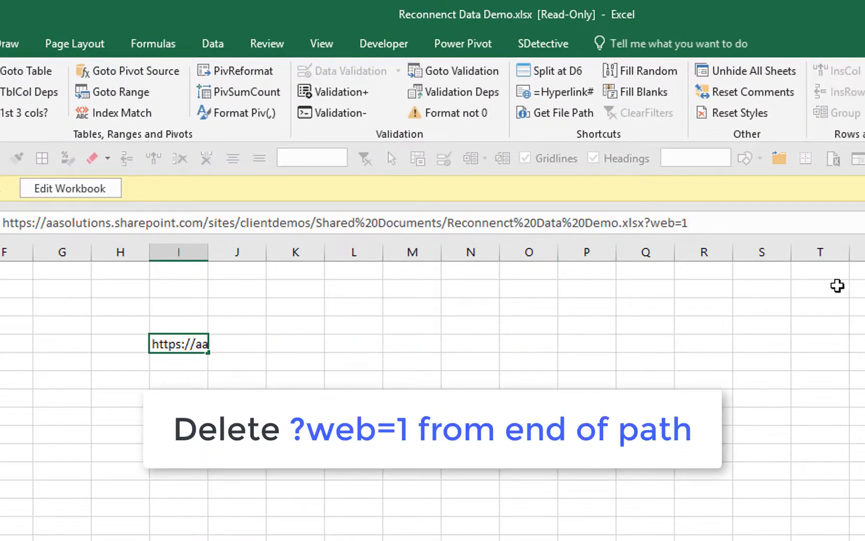
pyautogui.press('BackSpace')
pyautogui.press('BackSpace')
pyautogui.press('BackSpace')
pyautogui.press('BackSpace')
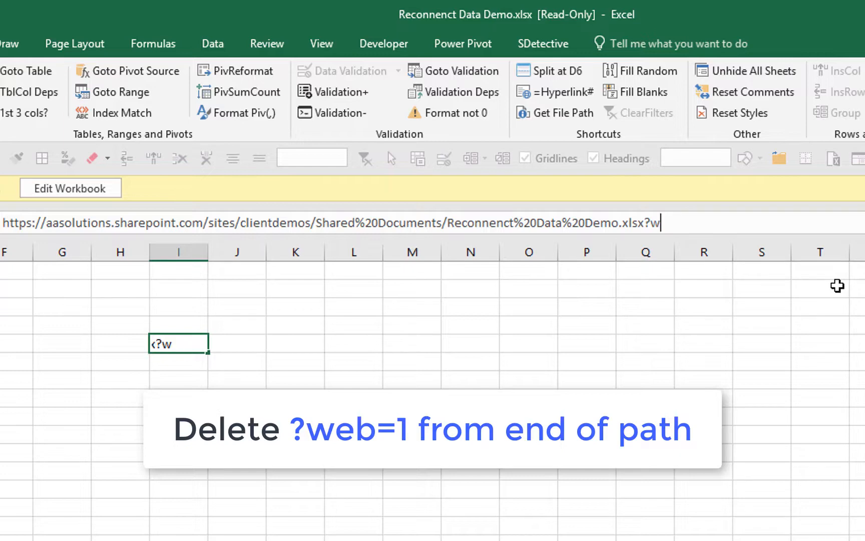
pyautogui.press('BackSpace')
pyautogui.press('BackSpace')
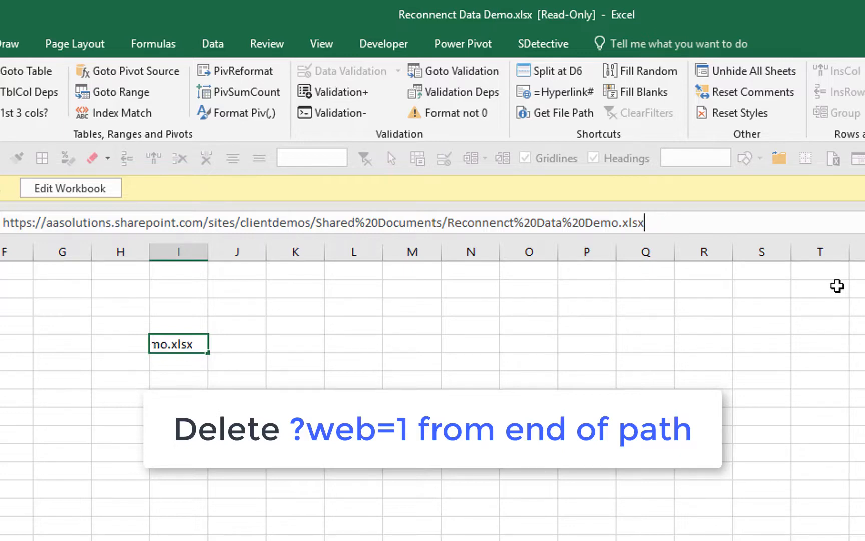
pyautogui.press('Return')
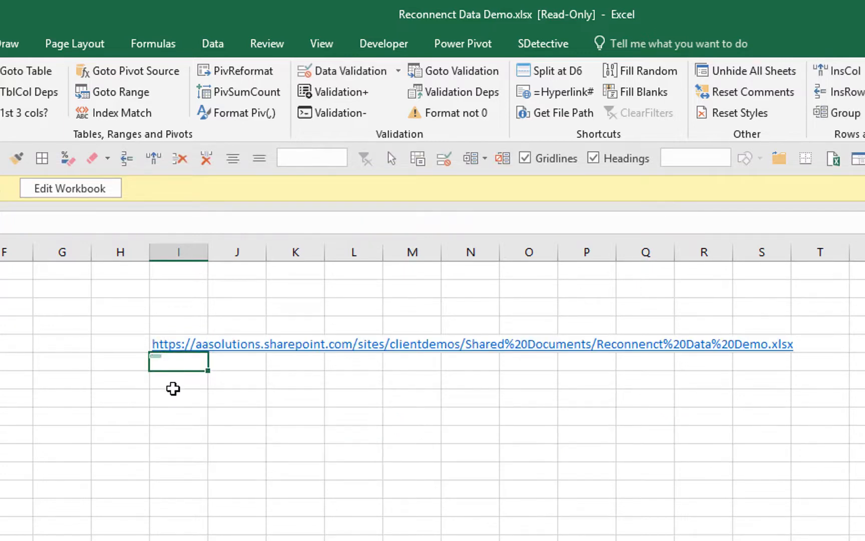
# Step: Copy the trimmed path from cell I5 and use it as the URL of a new From Web data source in Power BI Desktop
pyautogui.rightClick(182, 350)
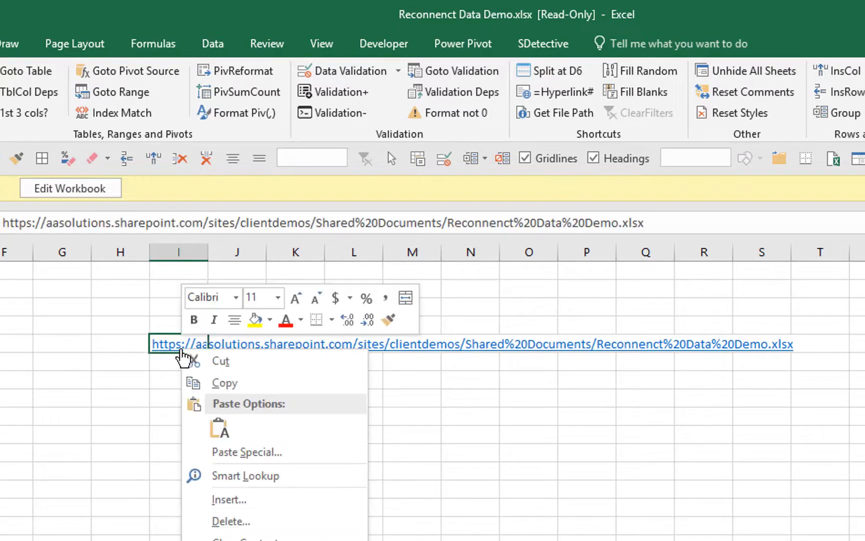
pyautogui.click(219, 385)
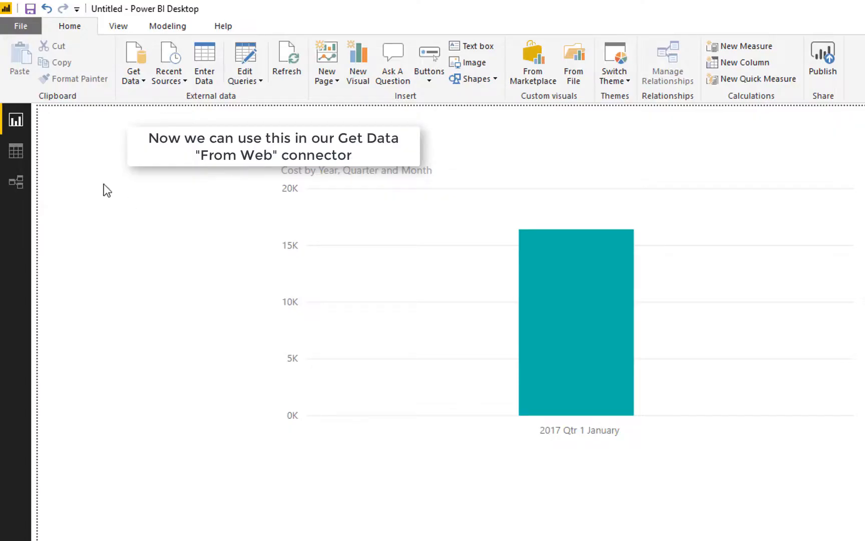
pyautogui.click(141, 79)
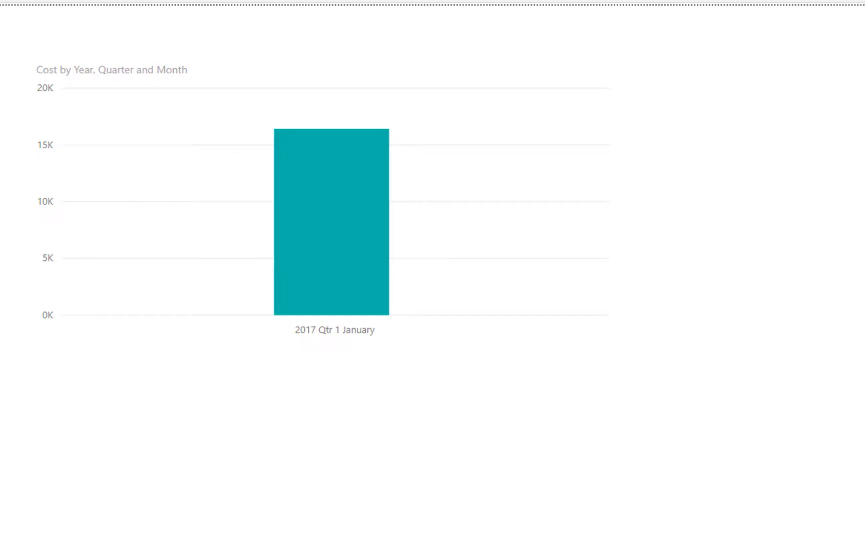
pyautogui.hotkey('ctrl', 'v')
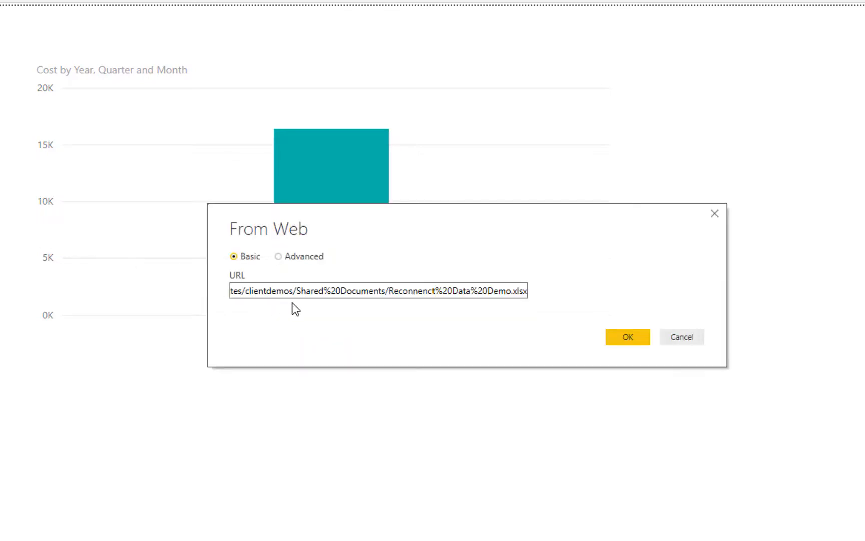
pyautogui.click(619, 337)
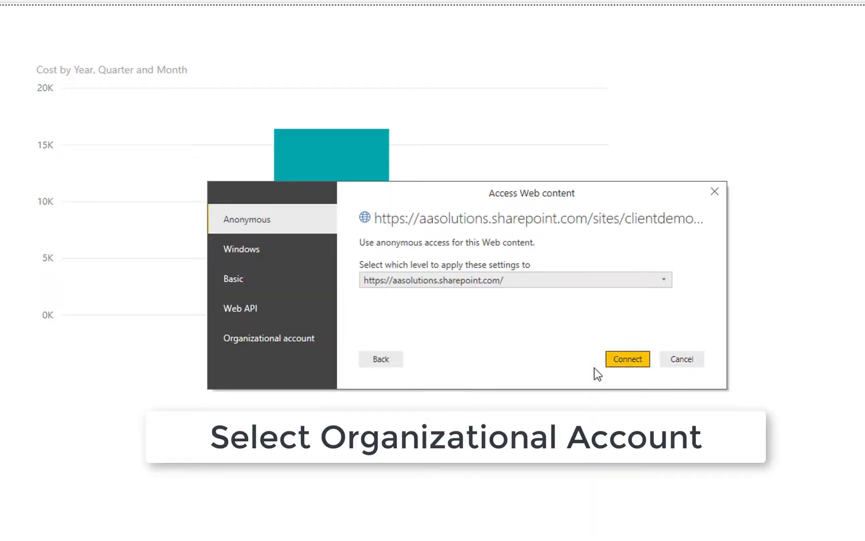
# Step: Authenticate to the SharePoint web content with the organizational account, signing in with the existing work account, and connect
pyautogui.click(309, 338)
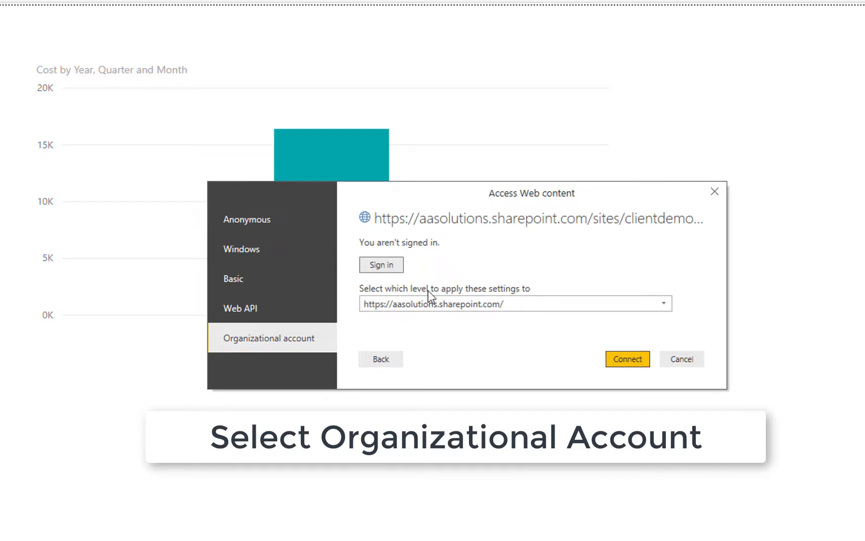
pyautogui.click(380, 265)
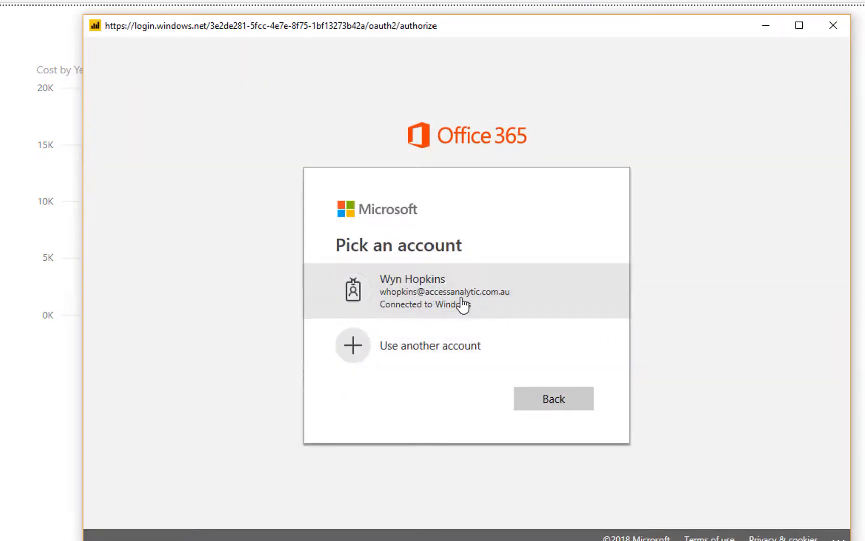
pyautogui.click(462, 300)
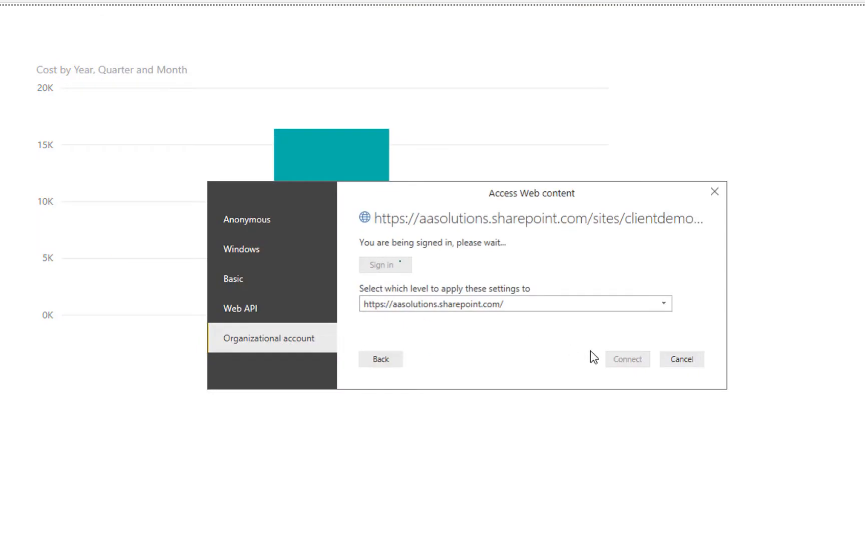
pyautogui.click(616, 356)
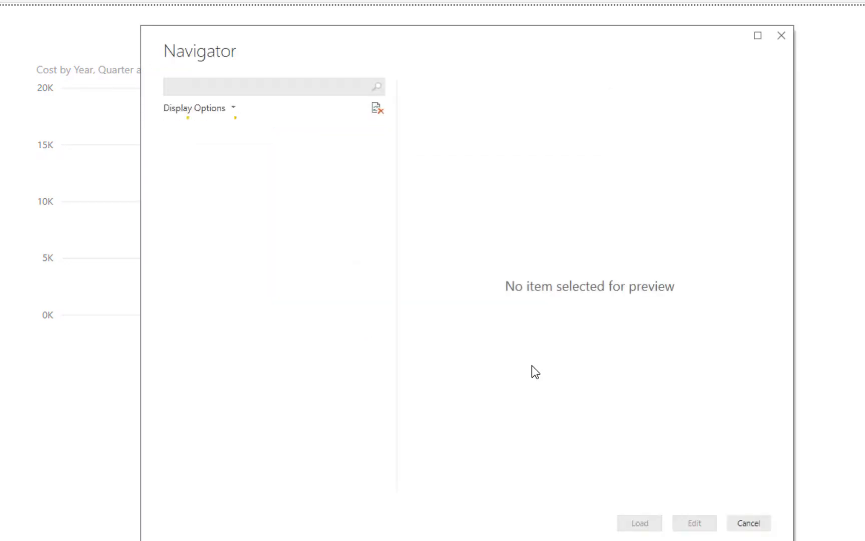
# Step: Open the SharePoint workbook's DataSet table in the Power Query Editor and view its source settings without changing them
pyautogui.click(217, 153)
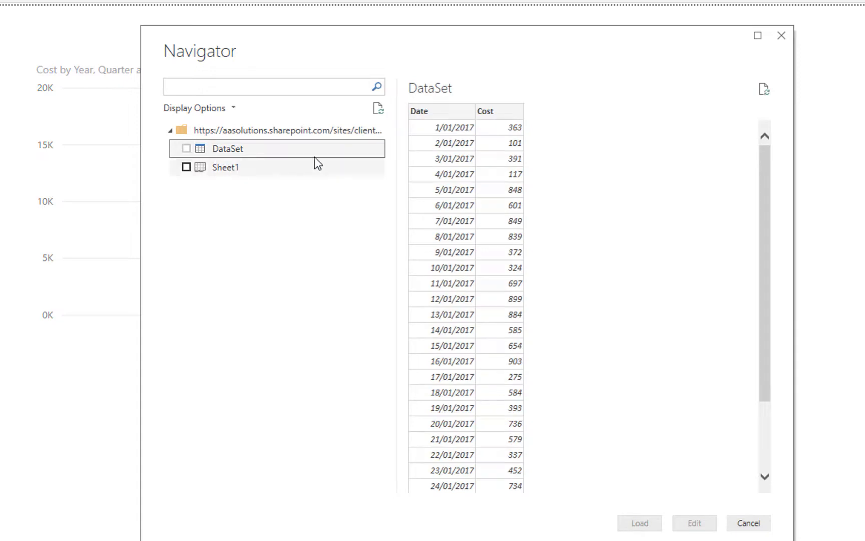
pyautogui.click(186, 149)
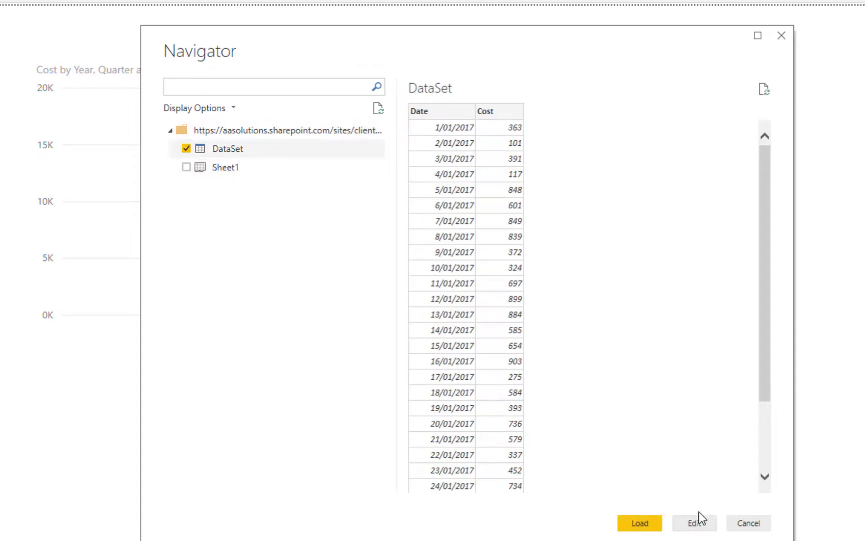
pyautogui.click(658, 529)
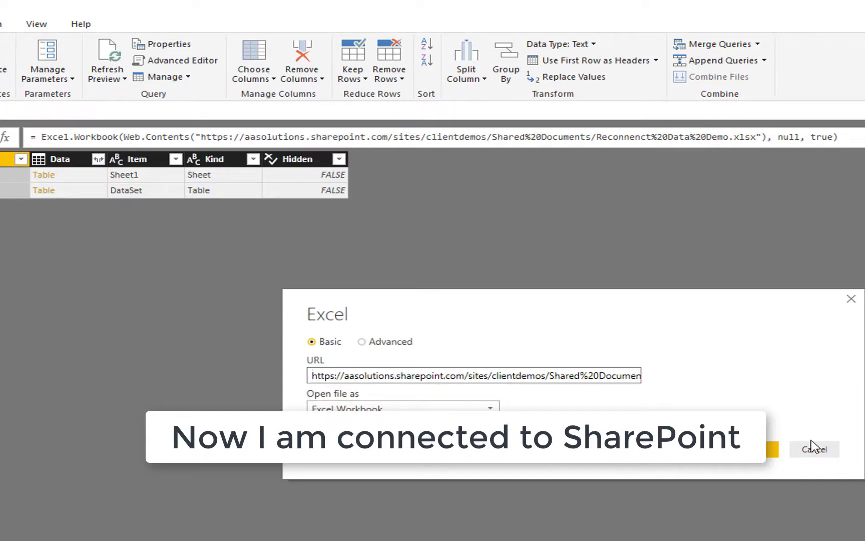
pyautogui.click(829, 448)
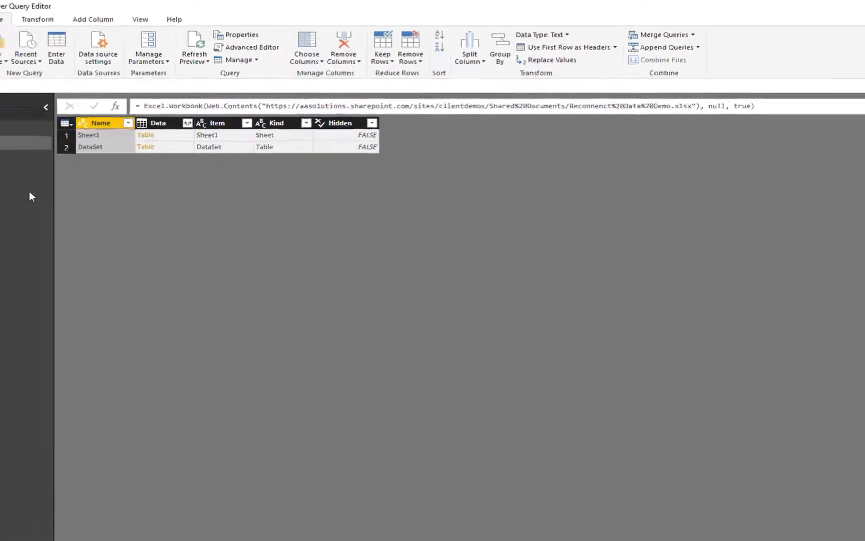
# Step: Apply the query changes and add a column chart of Cost by Date from DataSet (2) below the existing chart
pyautogui.click(16, 40)
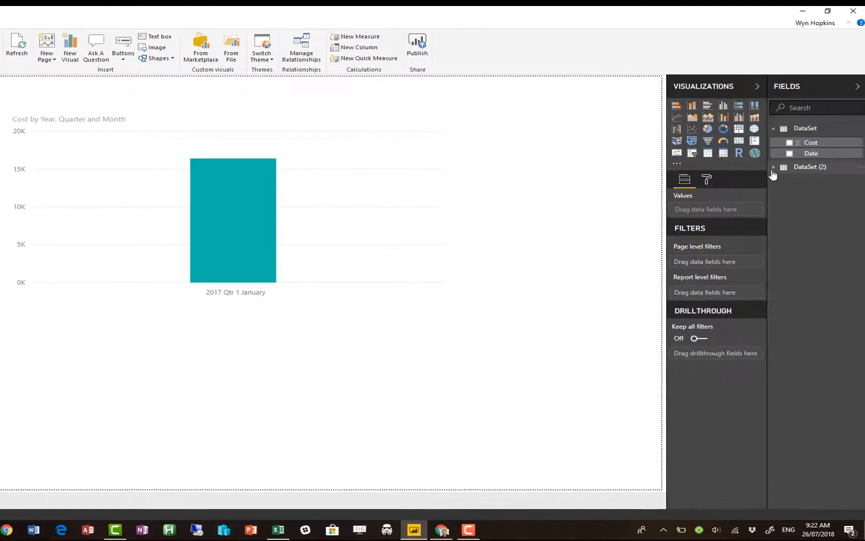
pyautogui.click(773, 169)
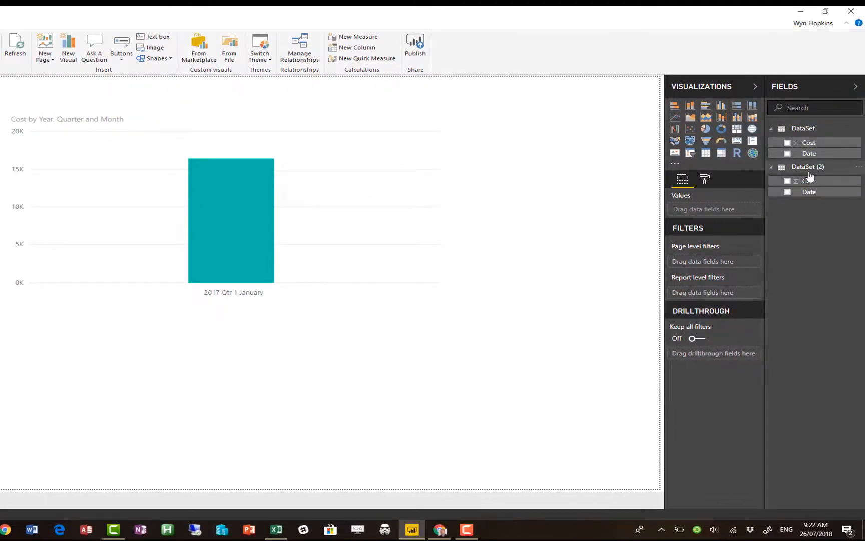
pyautogui.moveTo(810, 194); pyautogui.dragTo(301, 435)
pyautogui.moveTo(801, 192); pyautogui.dragTo(736, 213)
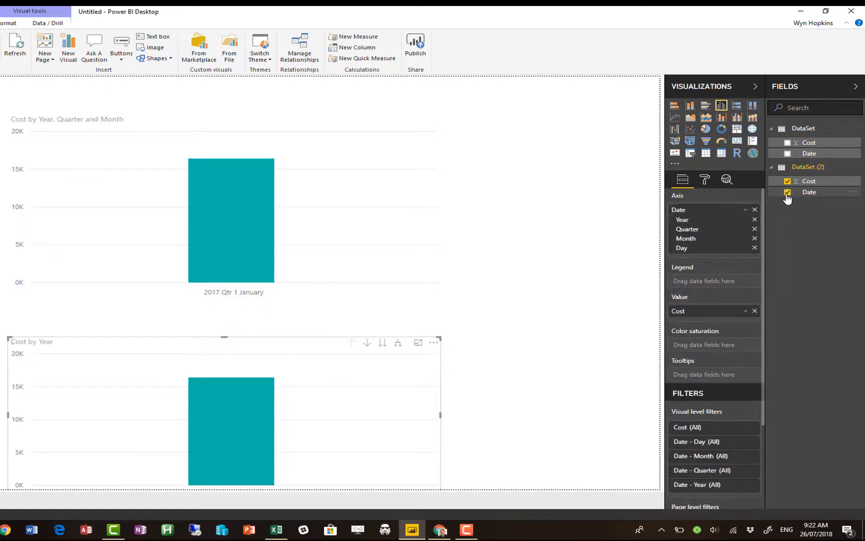
# Step: Turn off the date hierarchy on the axis of both charts so each plots Cost by the plain Date field
pyautogui.click(746, 211)
pyautogui.click(778, 259)
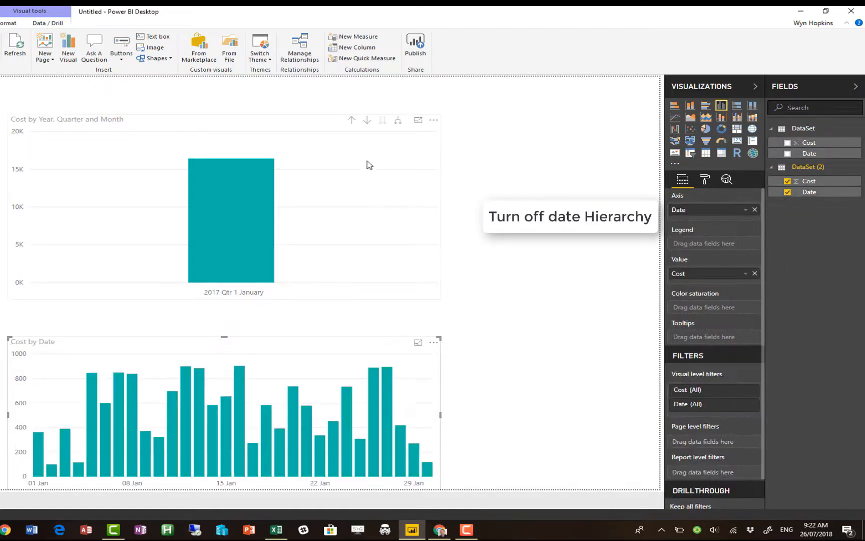
pyautogui.click(271, 120)
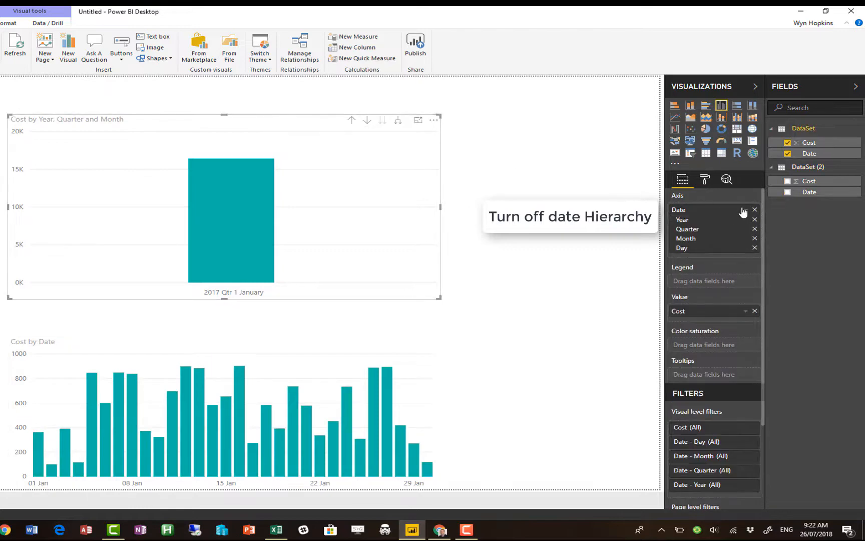
pyautogui.click(746, 211)
pyautogui.click(772, 255)
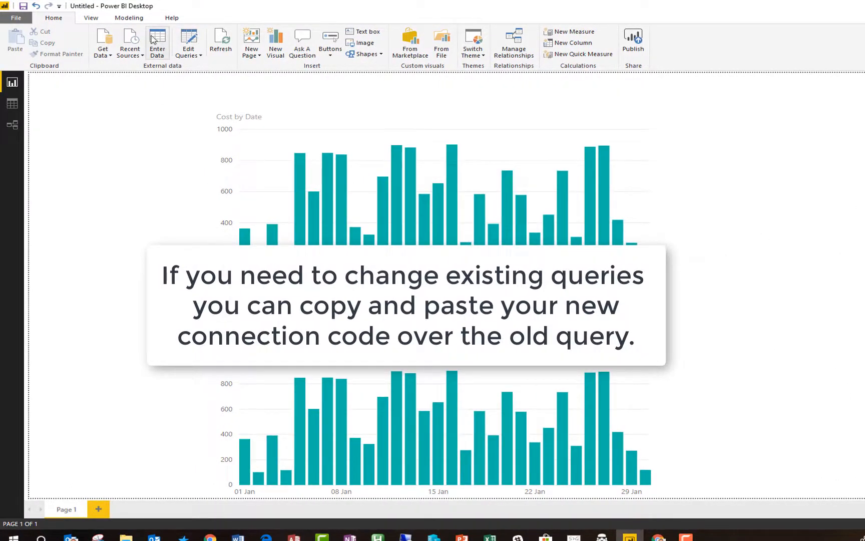
# Step: Copy the Source, DataSet_Table and Changed Type lines from the DataSet (2) query's code in the Advanced Editor, leaving that query unedited
pyautogui.click(187, 41)
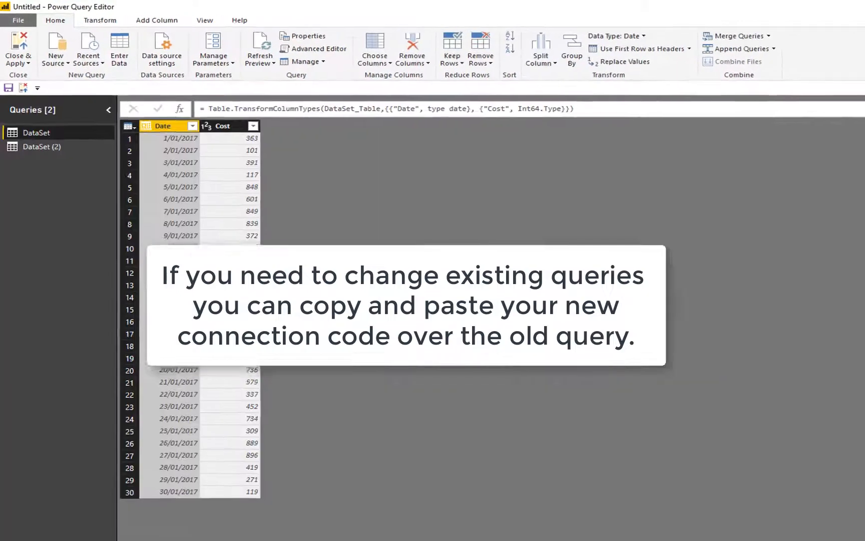
pyautogui.click(47, 147)
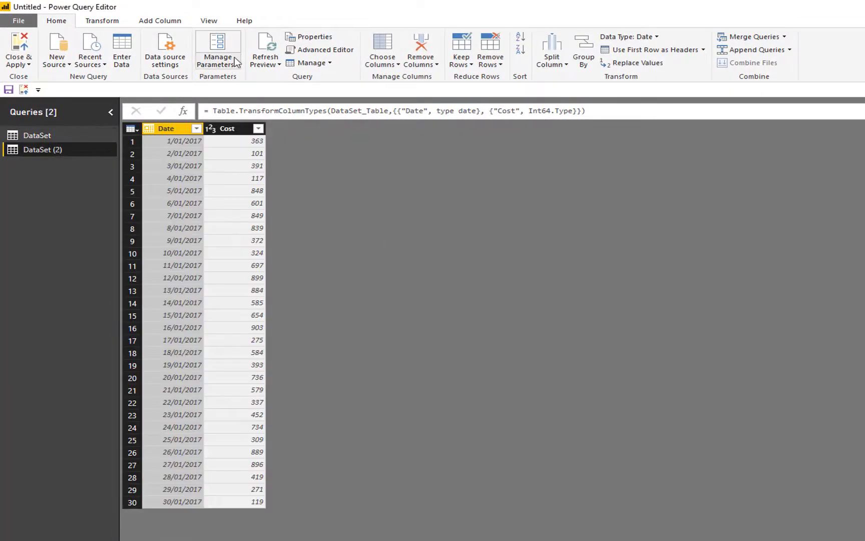
pyautogui.click(321, 49)
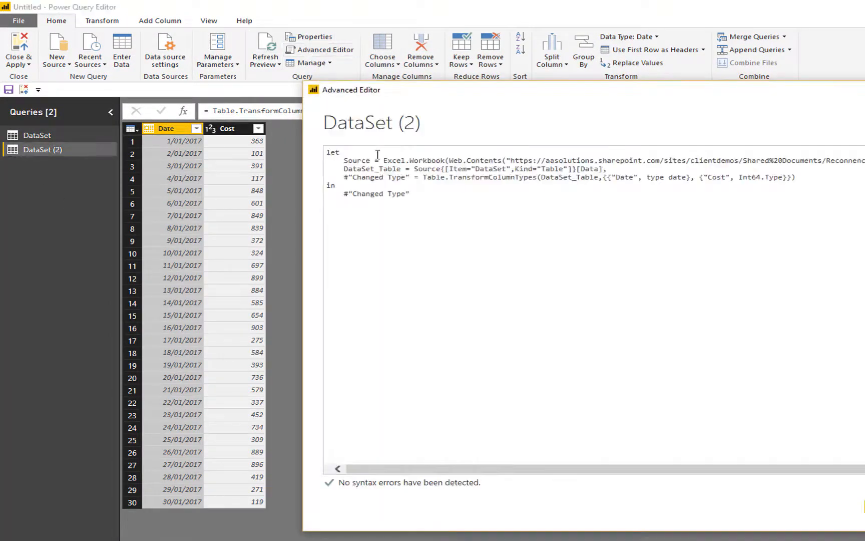
pyautogui.moveTo(820, 177); pyautogui.dragTo(334, 161)
pyautogui.hotkey('ctrl', 'c')
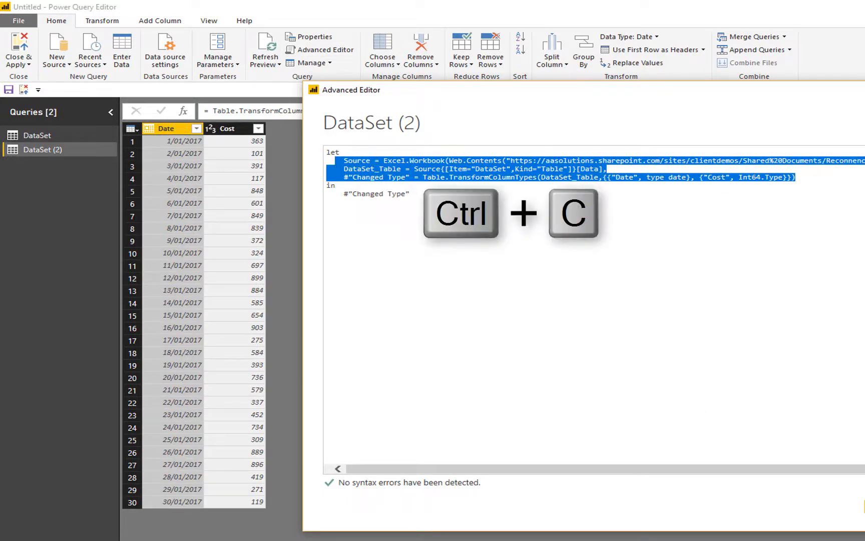
pyautogui.press('Escape')
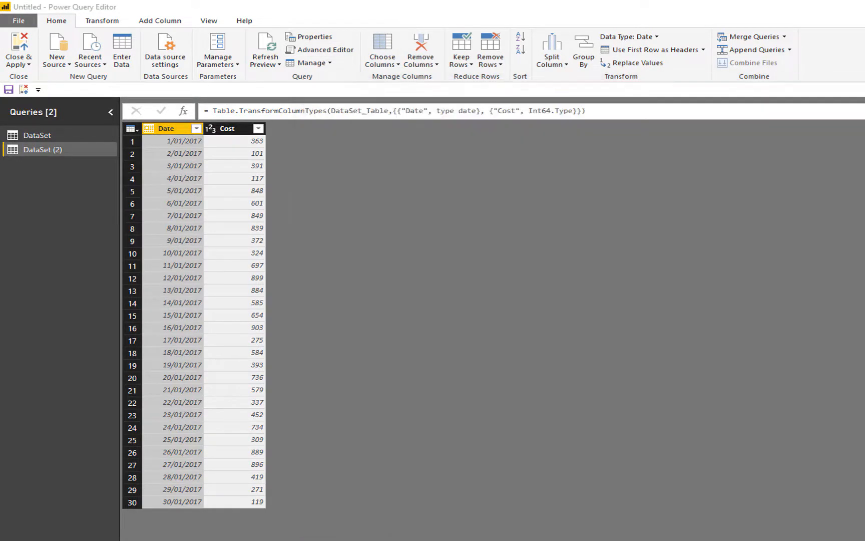
# Step: Replace the Source, DataSet_Table and Changed Type lines in the original DataSet query's code with the copied SharePoint connection lines
pyautogui.click(30, 133)
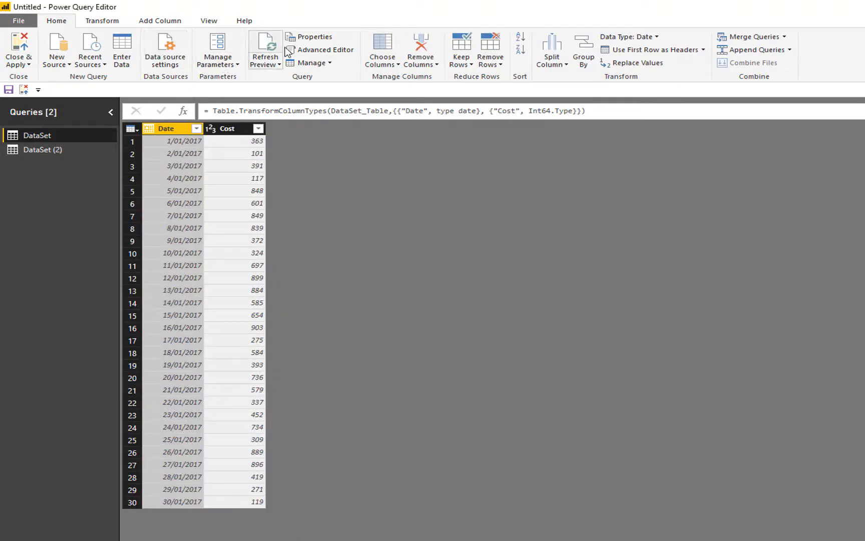
pyautogui.click(306, 50)
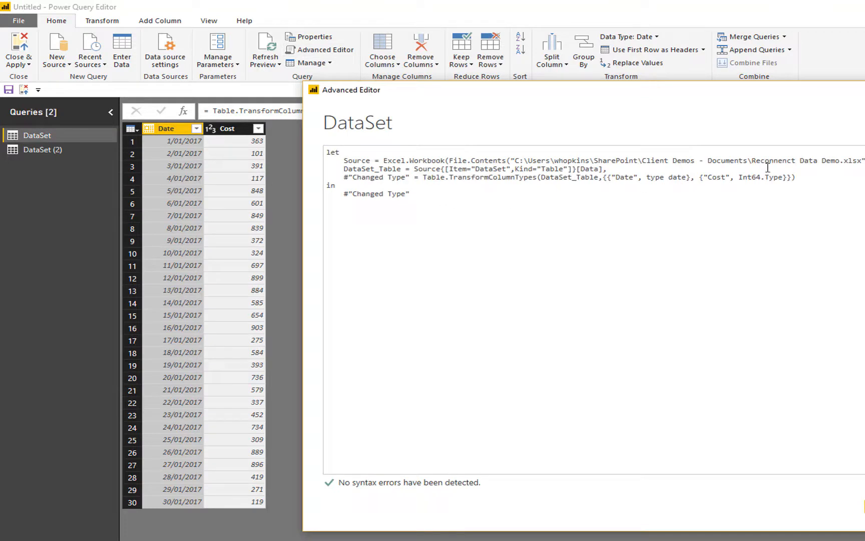
pyautogui.moveTo(808, 176); pyautogui.dragTo(336, 160)
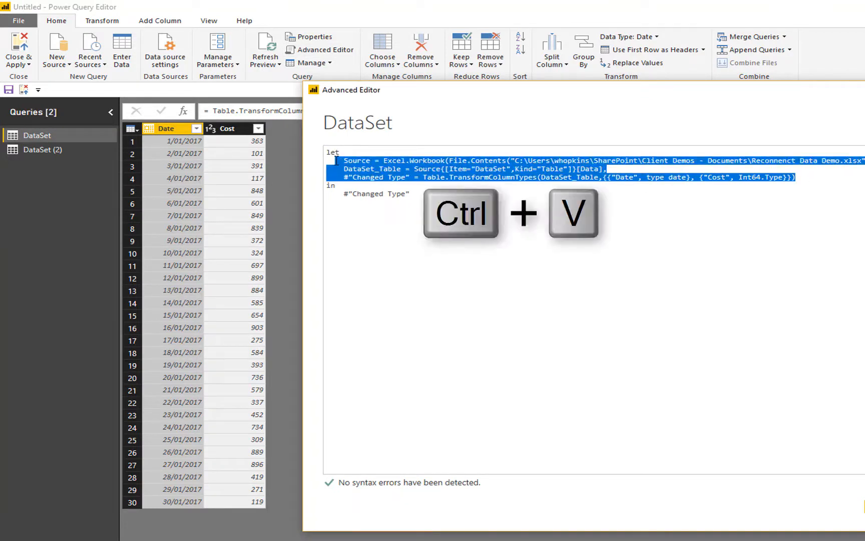
pyautogui.hotkey('ctrl', 'v')
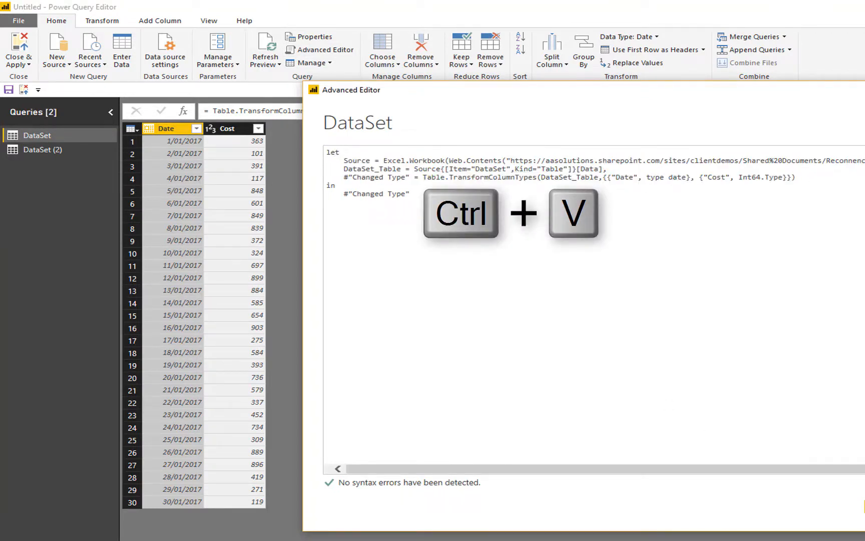
pyautogui.click(864, 507)
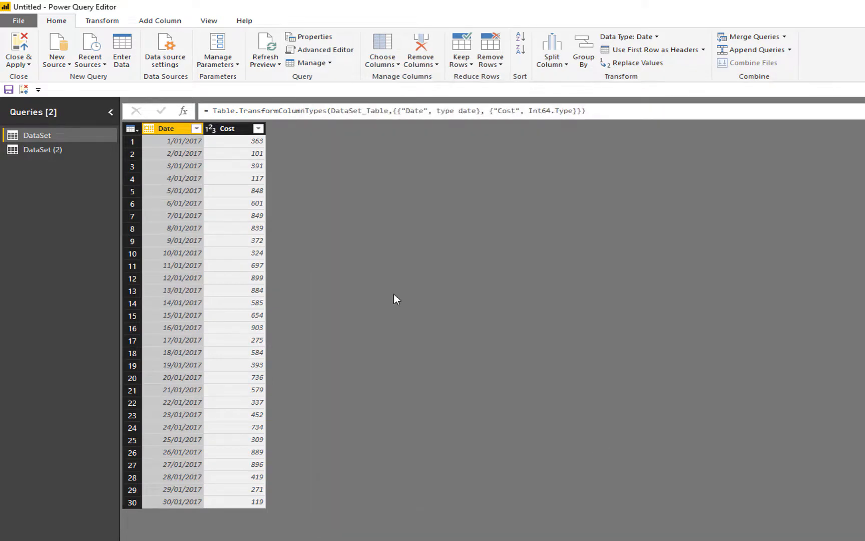
# Step: Delete the redundant DataSet (2) query from the Power Query Editor
pyautogui.click(46, 149)
pyautogui.rightClick(46, 149)
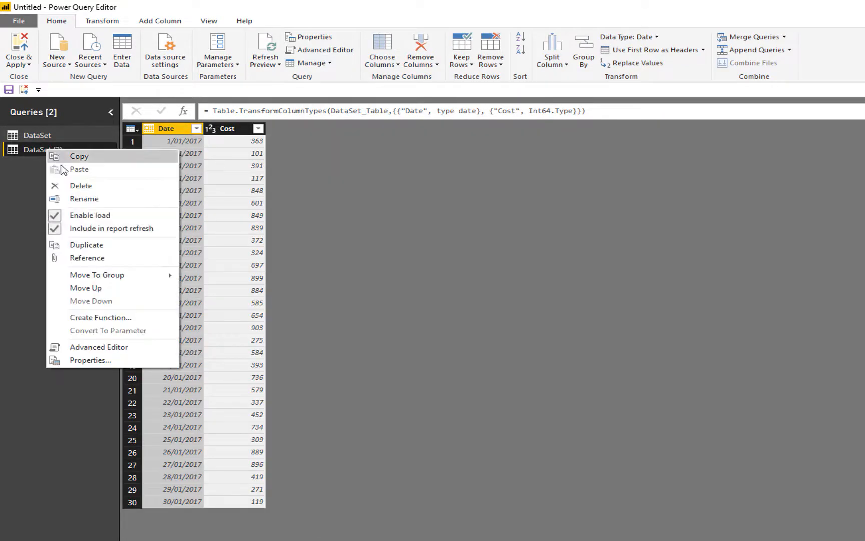
pyautogui.click(78, 185)
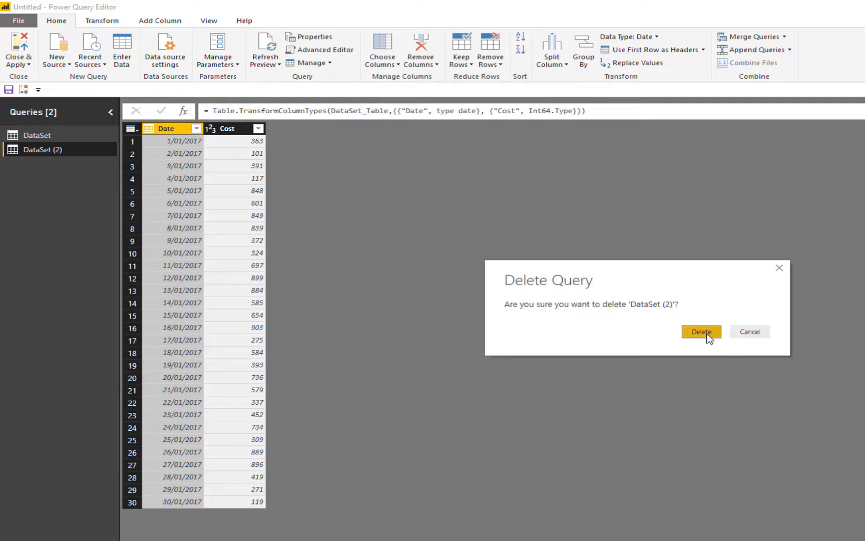
pyautogui.click(707, 334)
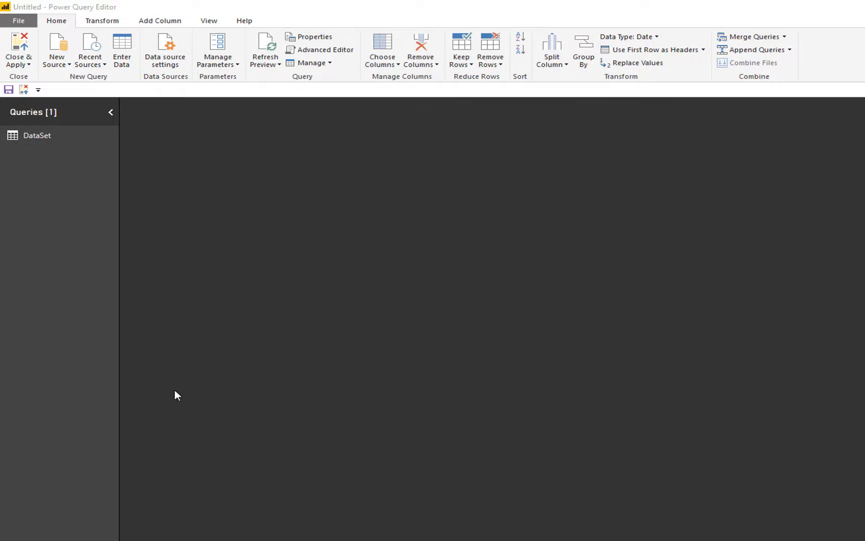
# Step: Apply the query changes to the report and delete the lower chart that was built on DataSet (2)
pyautogui.click(18, 50)
pyautogui.click(576, 420)
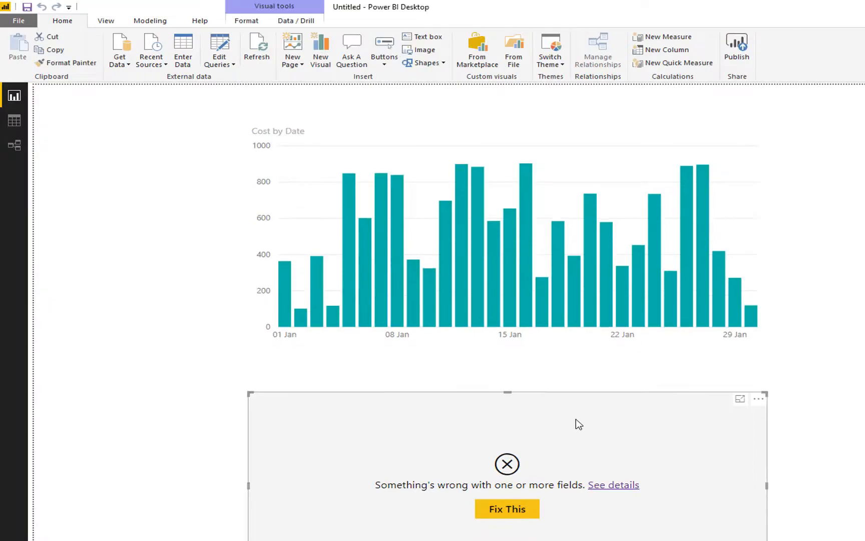
pyautogui.press('Delete')
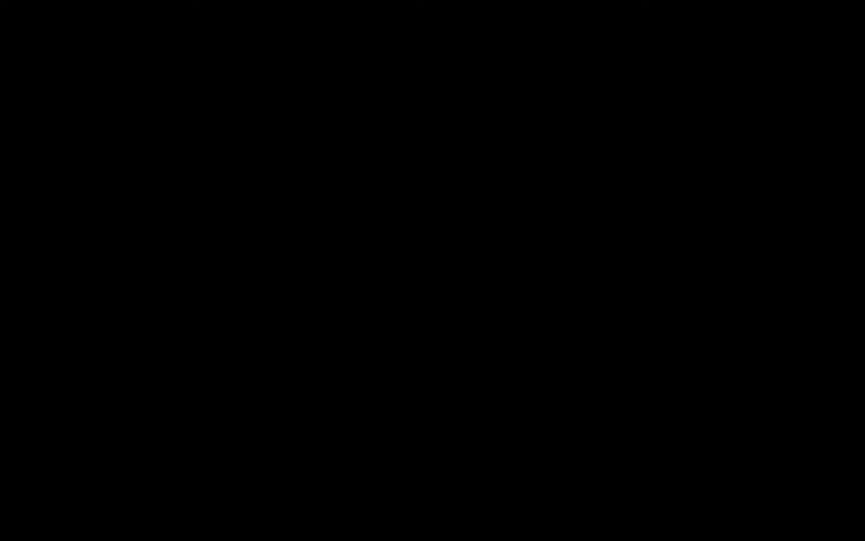